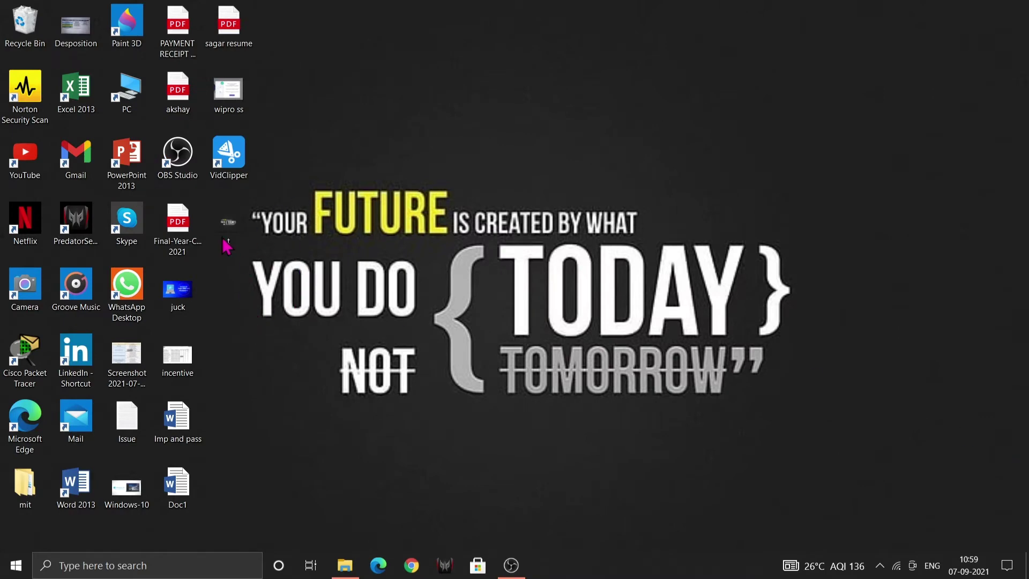
Step: Delete the image file juck from the desktop
{"action": "right_click", "coordinate": [175, 297]}
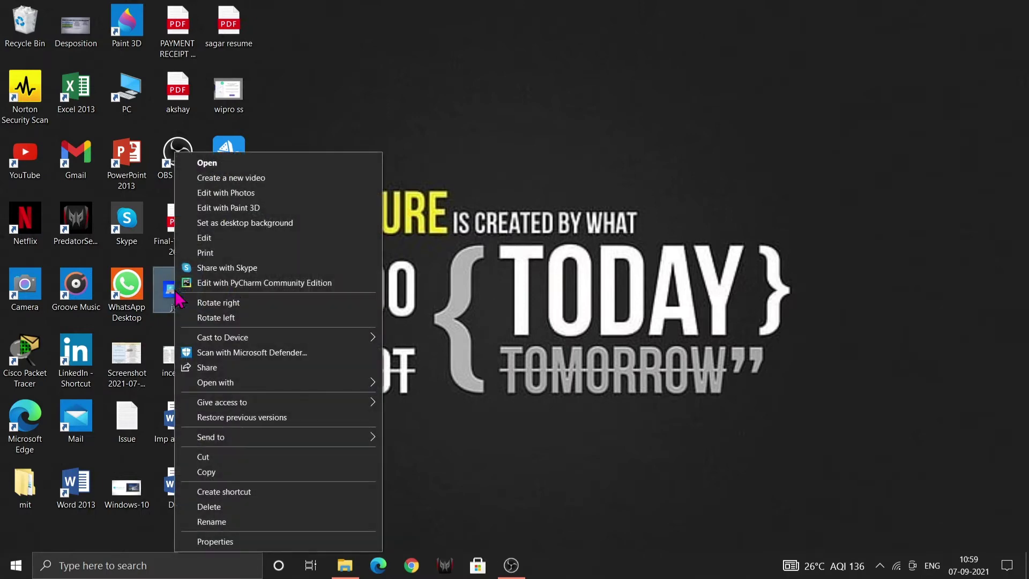
{"action": "left_click", "coordinate": [320, 509]}
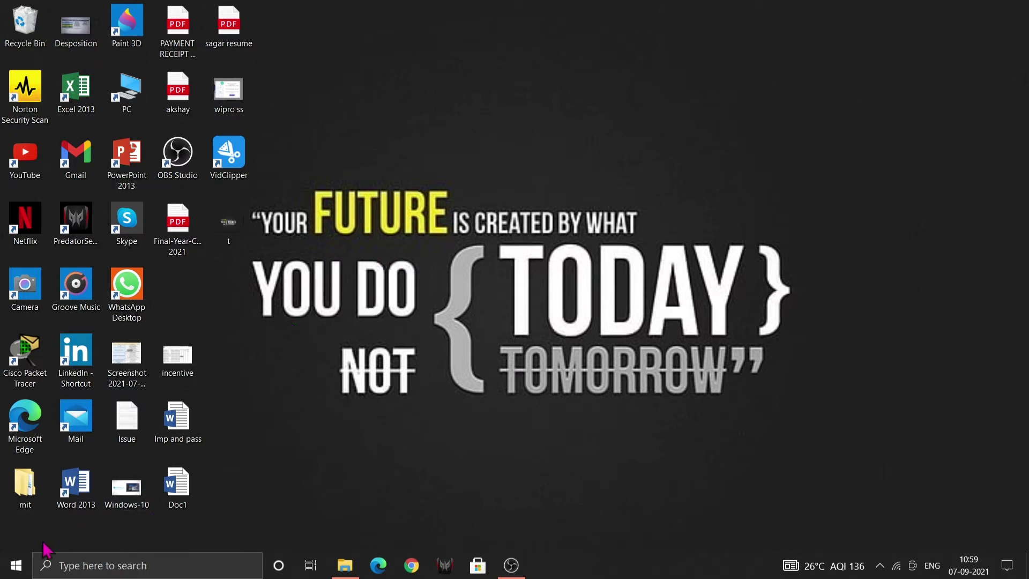
Step: Open the Apps & features page in Windows Settings
{"action": "left_click", "coordinate": [16, 565]}
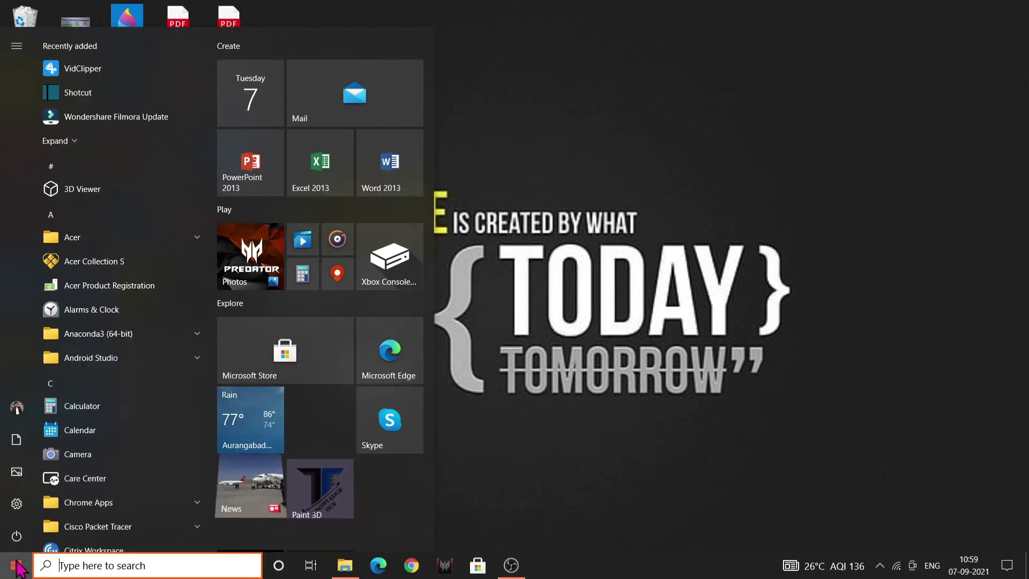
{"action": "mouse_move", "coordinate": [17, 506]}
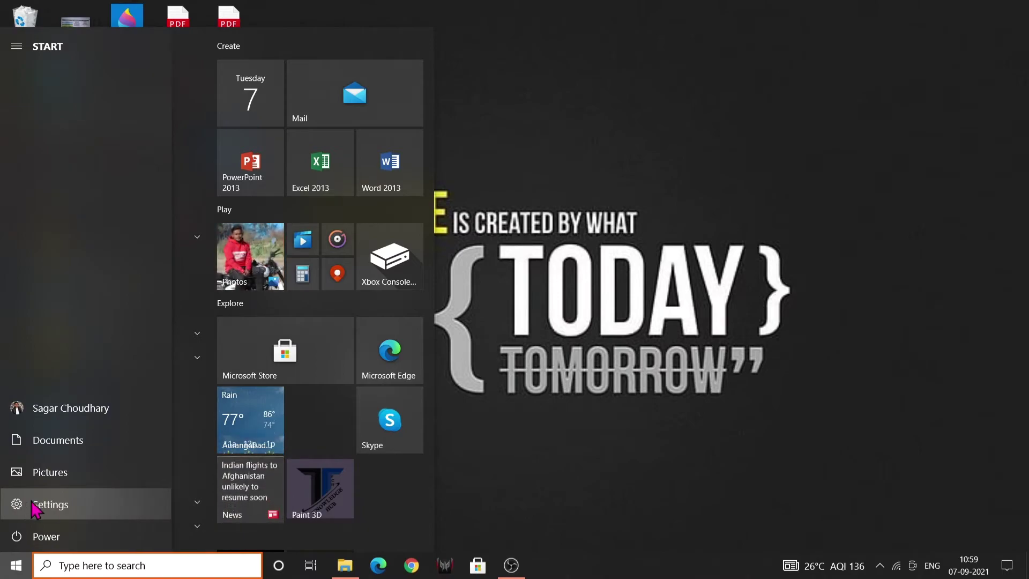
{"action": "left_click", "coordinate": [31, 502]}
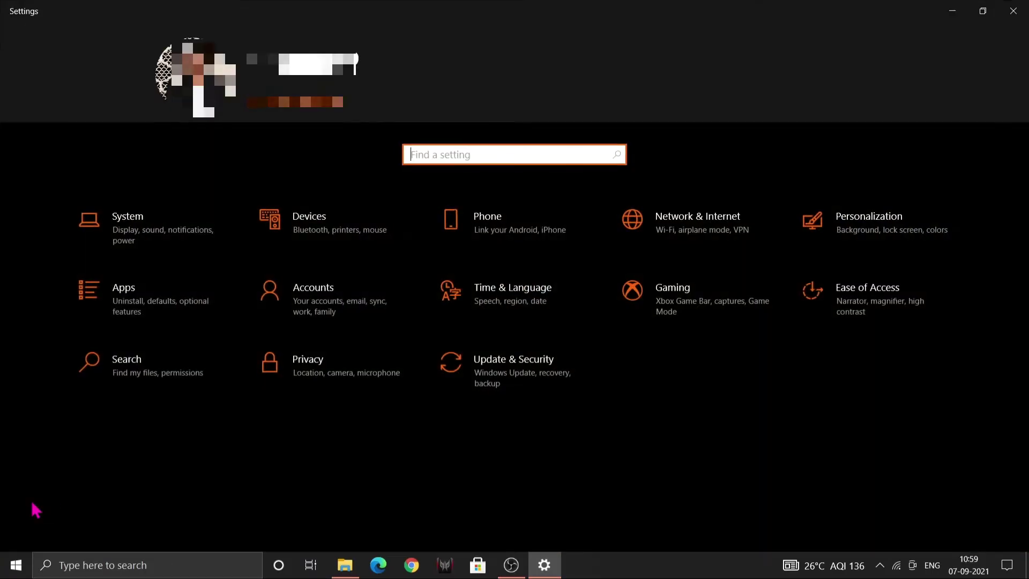
{"action": "left_click", "coordinate": [130, 298]}
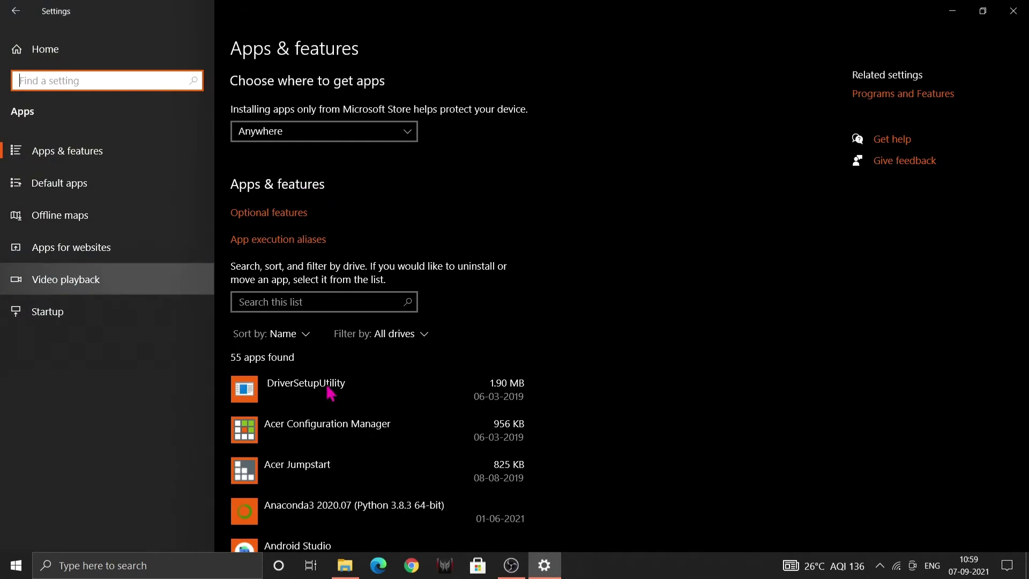
Step: Uninstall Netflix from the installed apps list, confirm the removal and close Settings
{"action": "scroll", "coordinate": [320, 426], "scroll_direction": "down", "scroll_amount": 5}
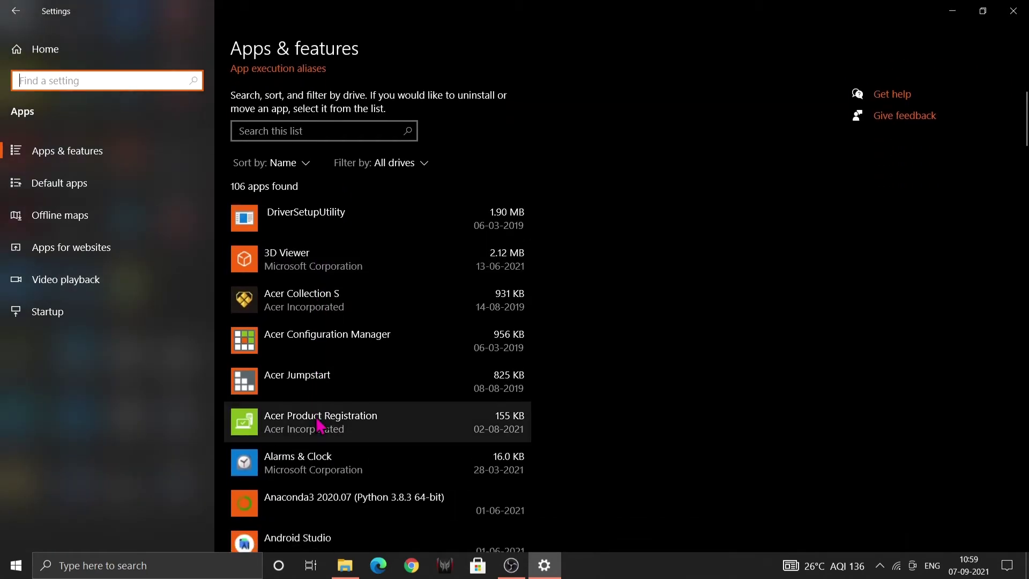
{"action": "scroll", "coordinate": [320, 425], "scroll_direction": "down", "scroll_amount": 7}
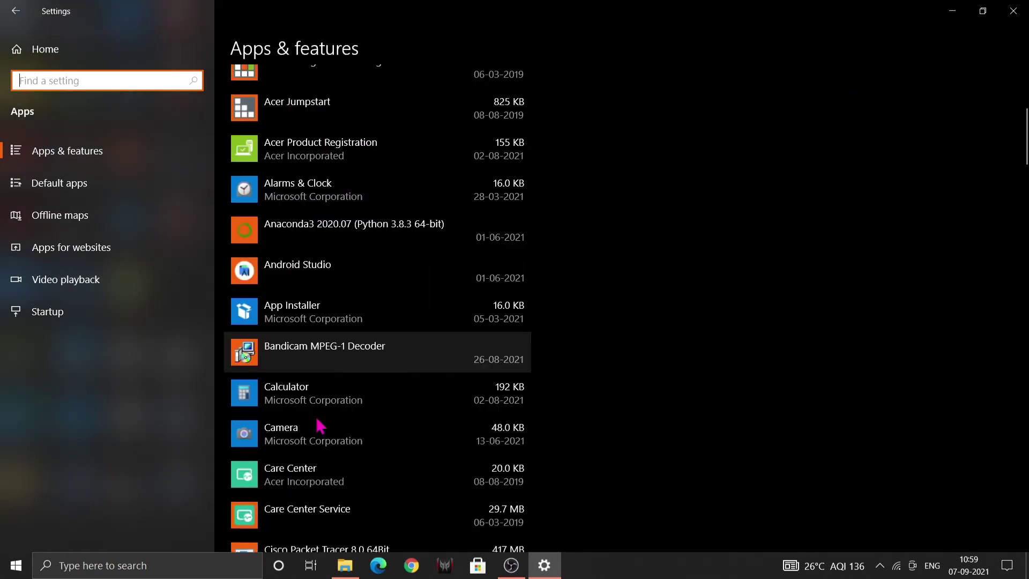
{"action": "scroll", "coordinate": [320, 426], "scroll_direction": "down", "scroll_amount": 12}
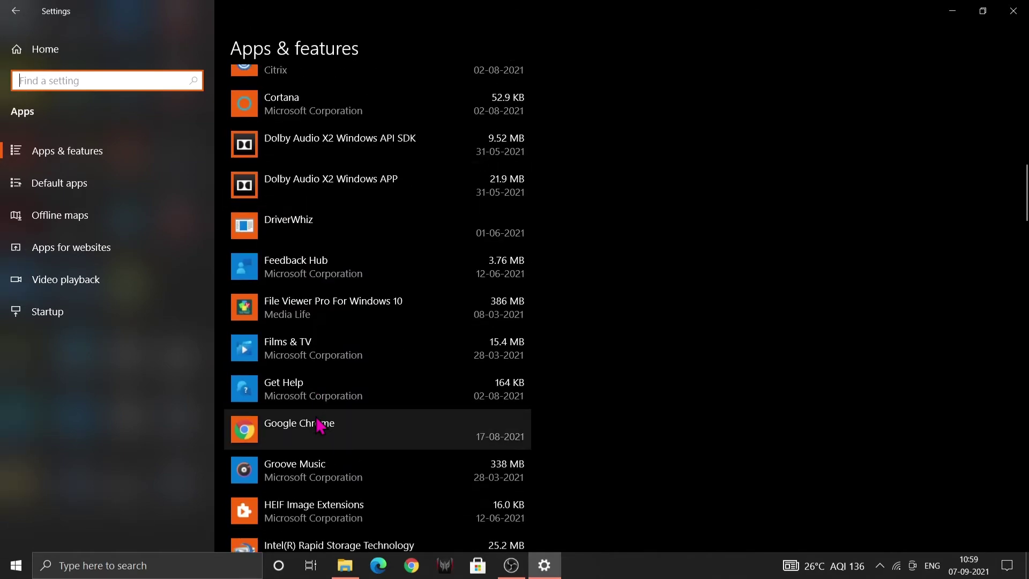
{"action": "scroll", "coordinate": [320, 426], "scroll_direction": "down", "scroll_amount": 20}
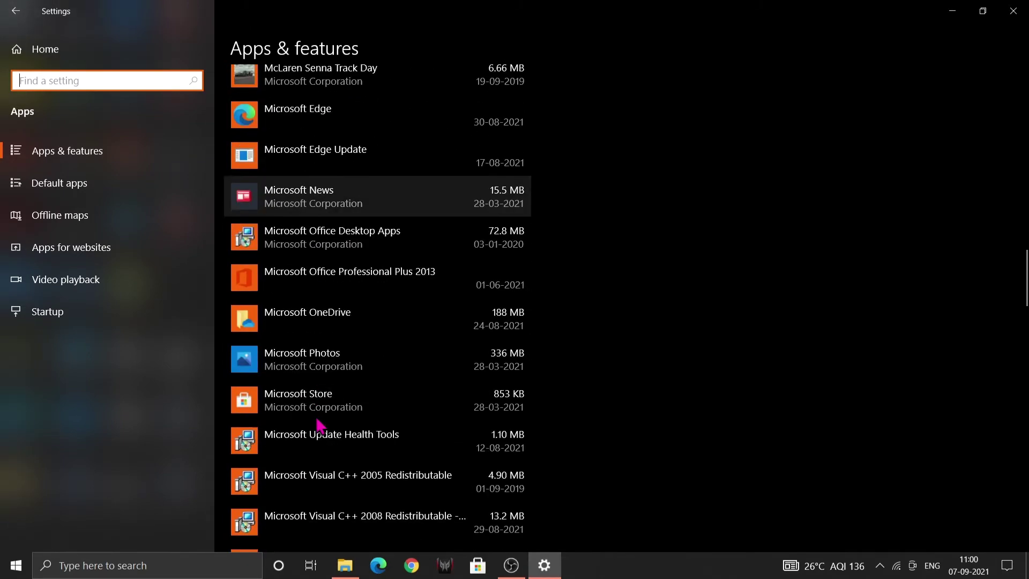
{"action": "scroll", "coordinate": [320, 426], "scroll_direction": "down", "scroll_amount": 6}
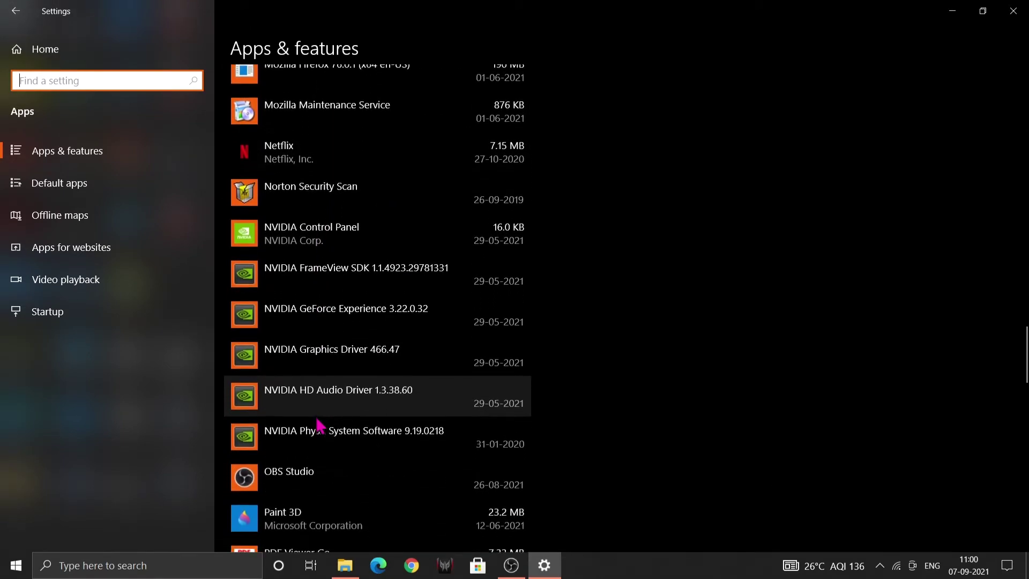
{"action": "scroll", "coordinate": [320, 426], "scroll_direction": "up", "scroll_amount": 3}
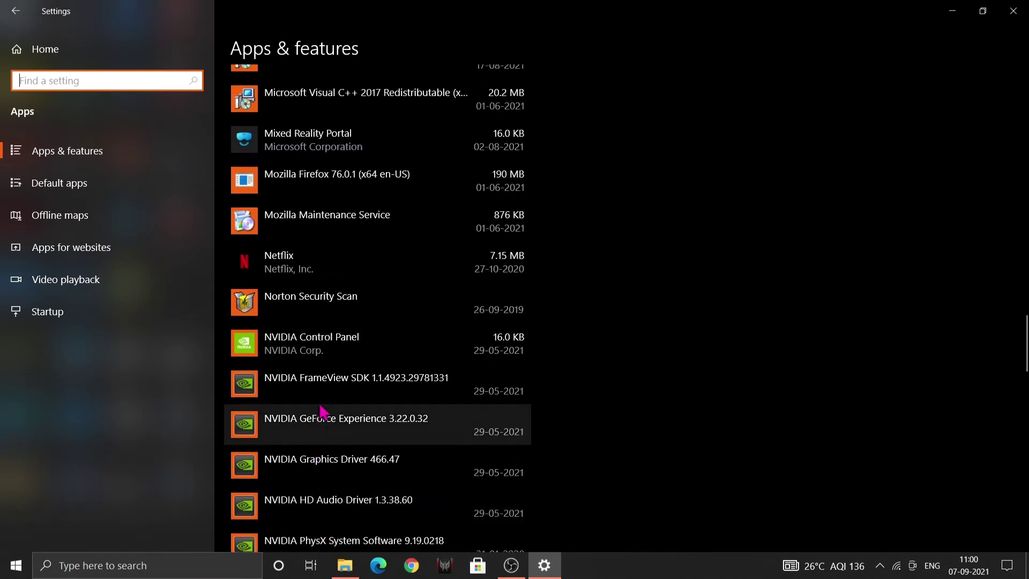
{"action": "left_click", "coordinate": [431, 264]}
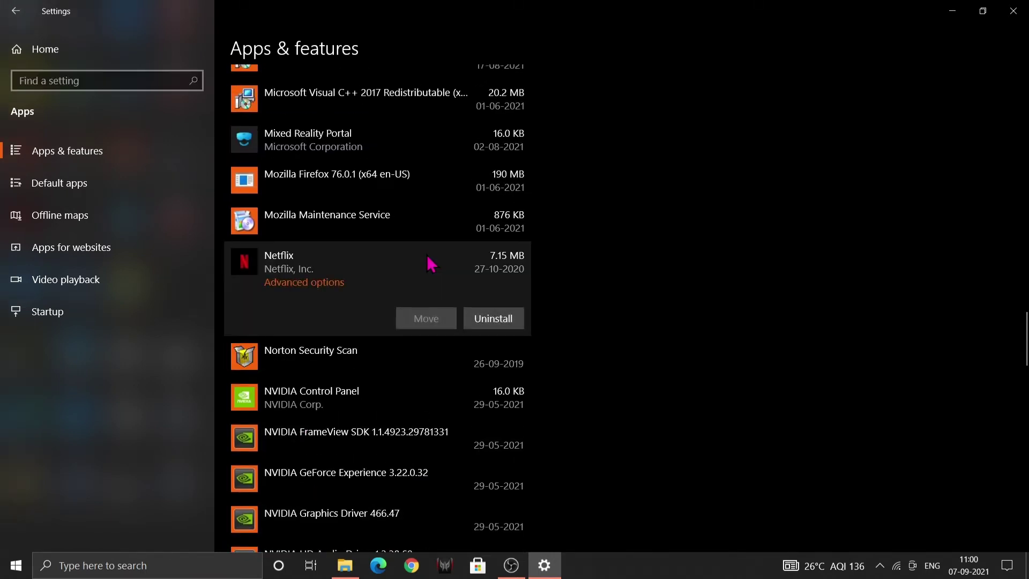
{"action": "left_click", "coordinate": [499, 322]}
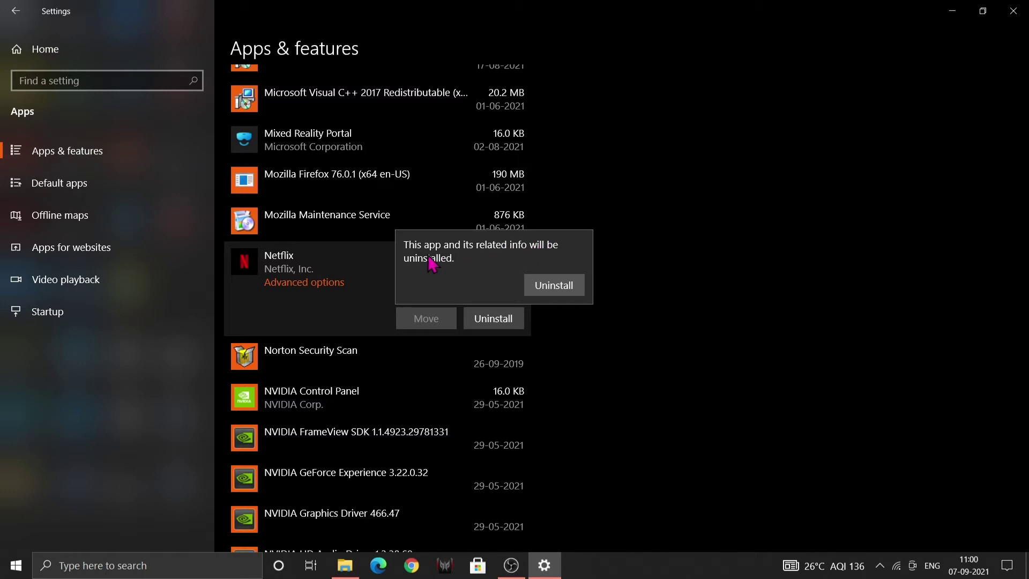
{"action": "left_click", "coordinate": [552, 285]}
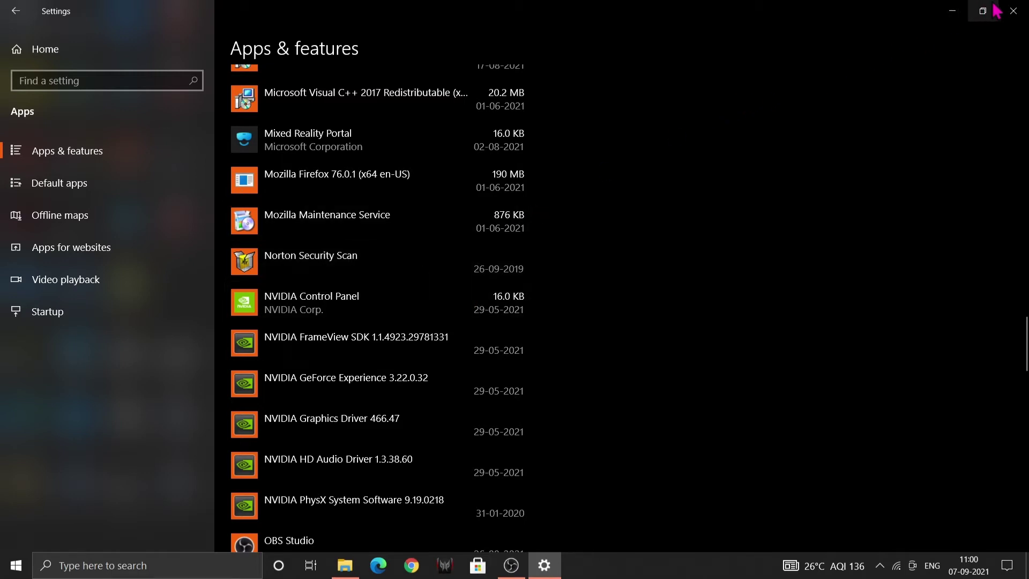
{"action": "left_click", "coordinate": [1012, 10]}
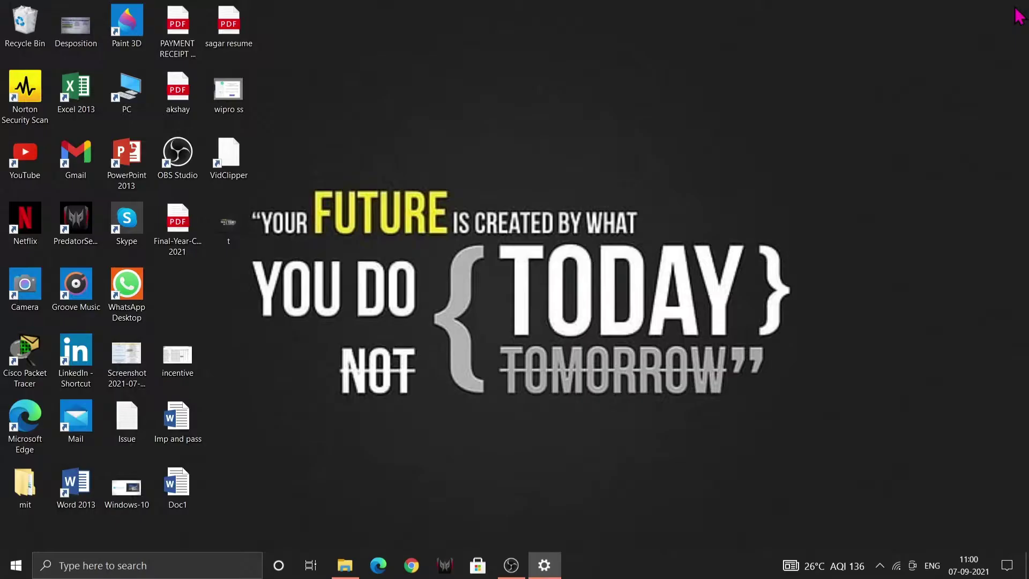
Step: Search Windows for "control", open Control Panel and maximize its window
{"action": "left_click", "coordinate": [167, 557]}
{"action": "type", "text": "c"}
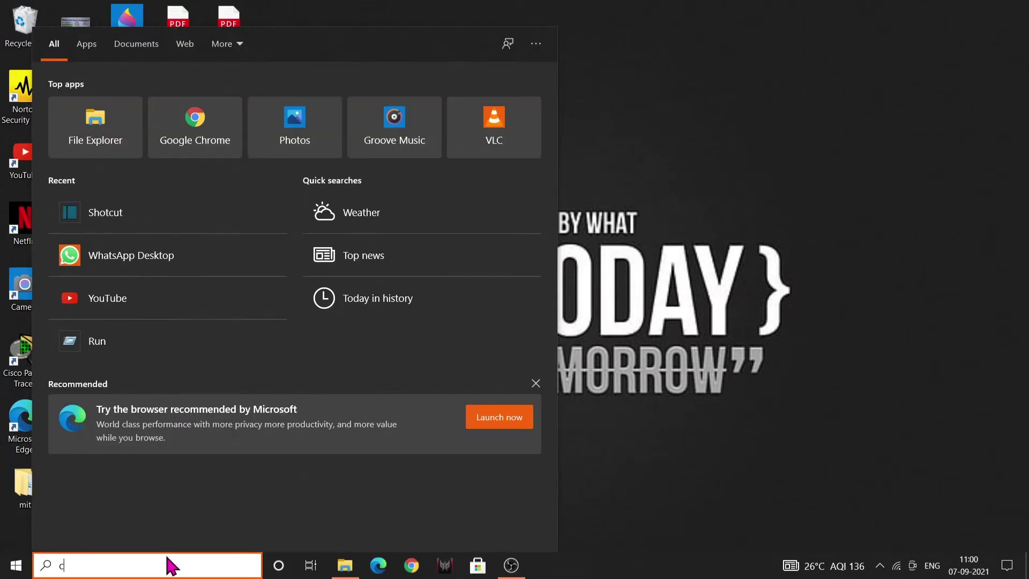
{"action": "type", "text": "ontrol"}
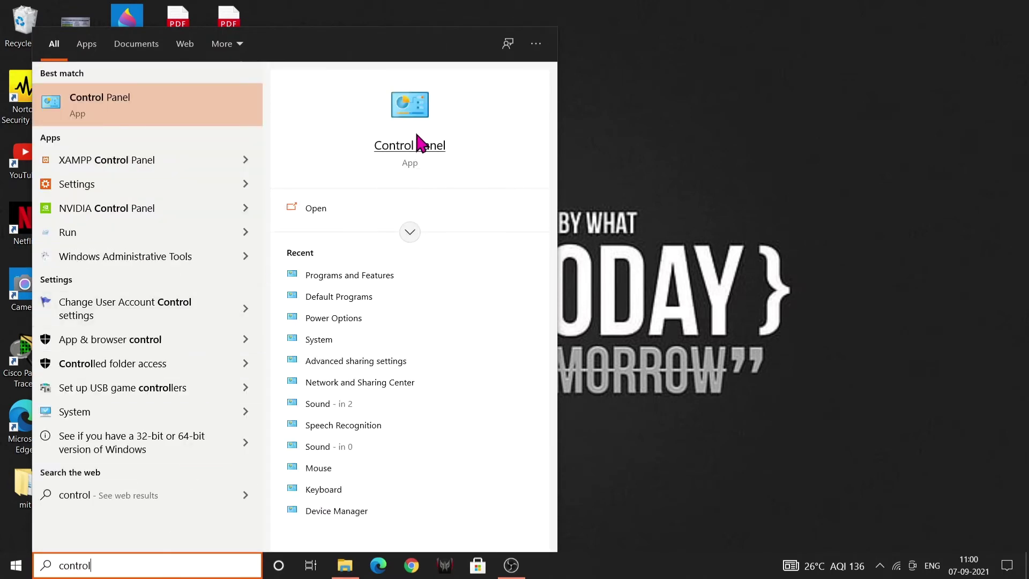
{"action": "left_click", "coordinate": [406, 146]}
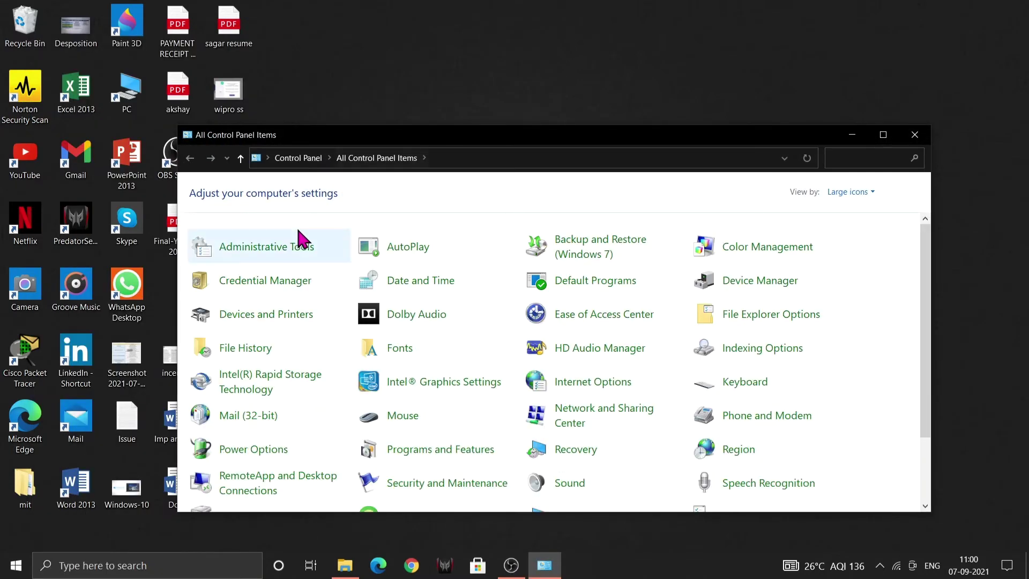
{"action": "left_click", "coordinate": [883, 135]}
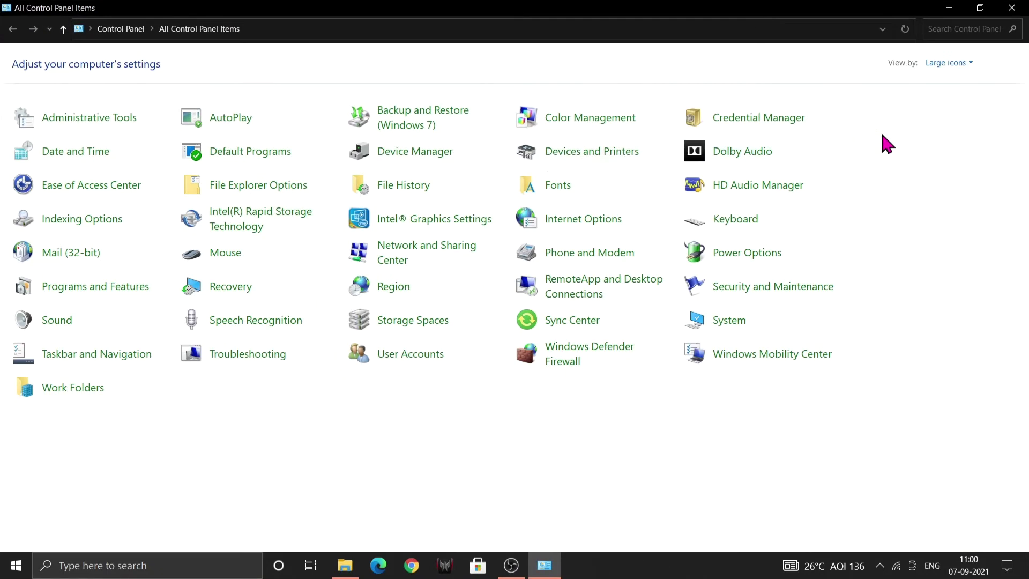
Step: Switch Control Panel to the Category view and open Programs and Features
{"action": "left_click", "coordinate": [956, 63]}
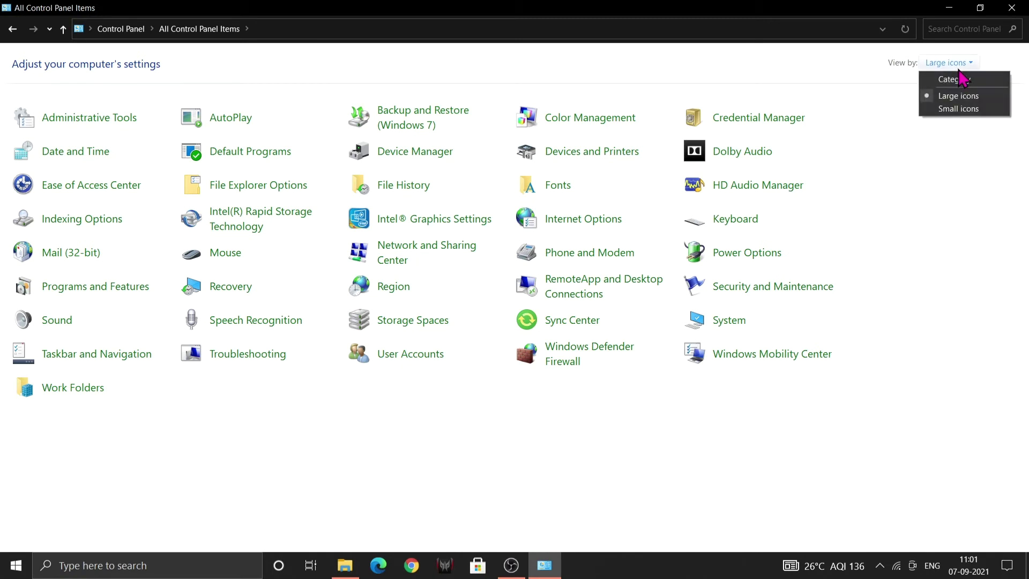
{"action": "left_click", "coordinate": [961, 81]}
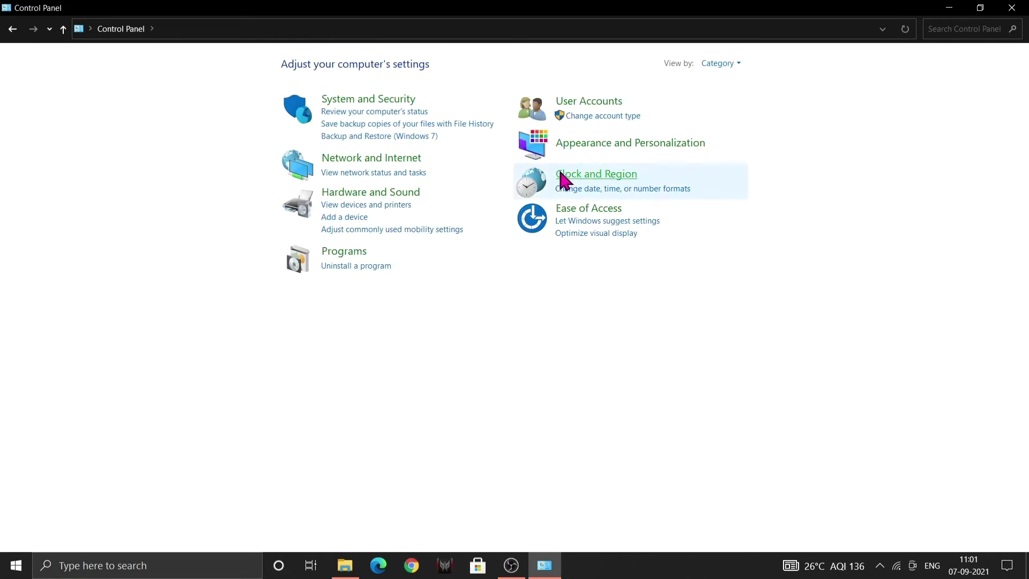
{"action": "left_click", "coordinate": [734, 60]}
{"action": "left_click", "coordinate": [737, 81]}
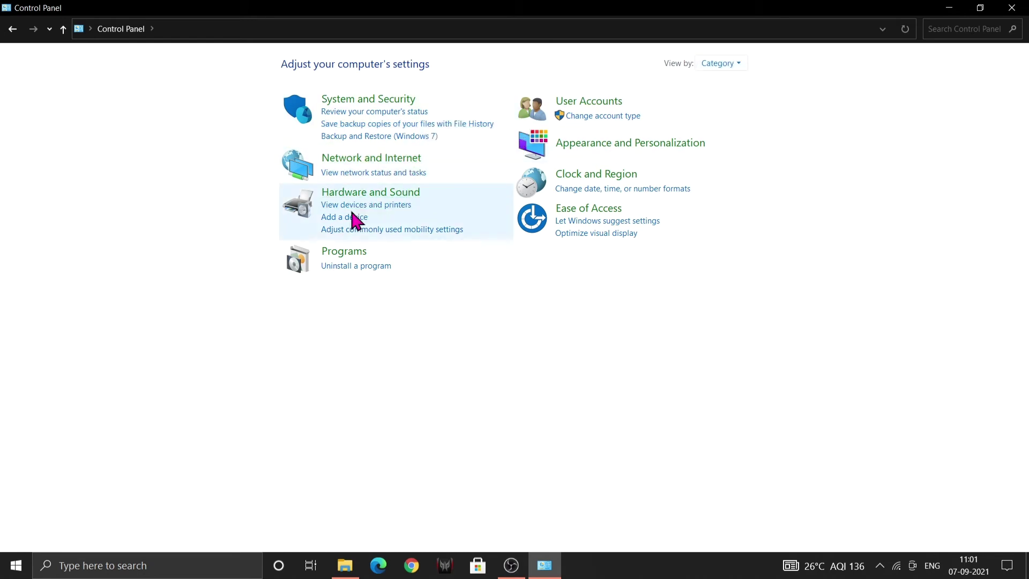
{"action": "left_click", "coordinate": [342, 257]}
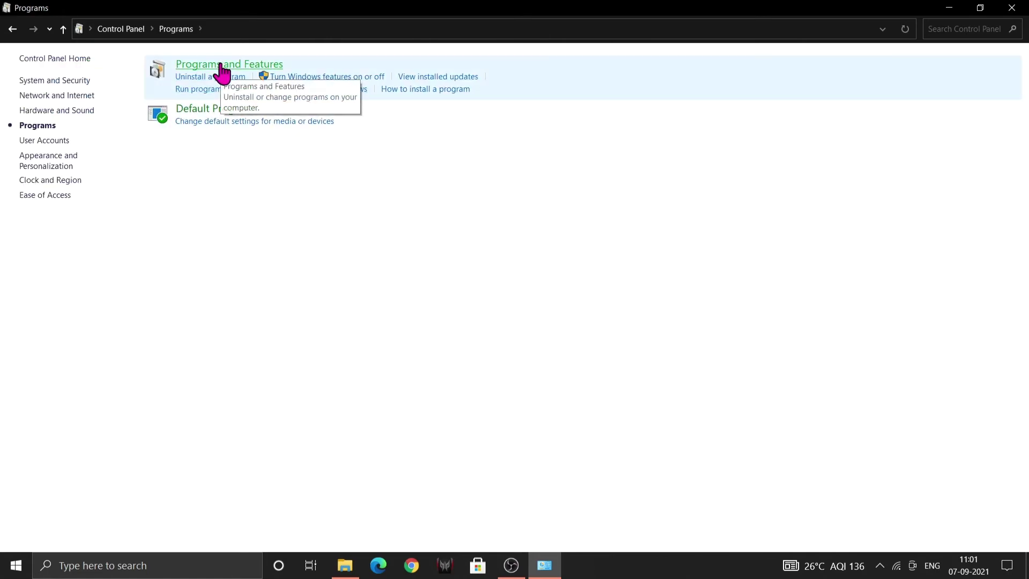
{"action": "left_click", "coordinate": [222, 70]}
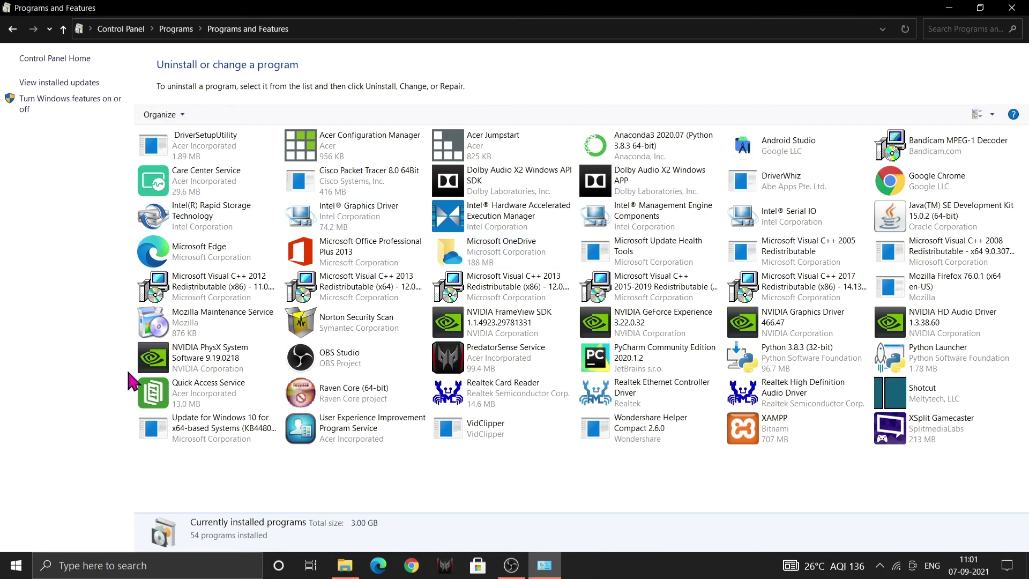
Step: Show the uninstall option for Android Studio without running it, and close Control Panel
{"action": "left_click", "coordinate": [769, 144]}
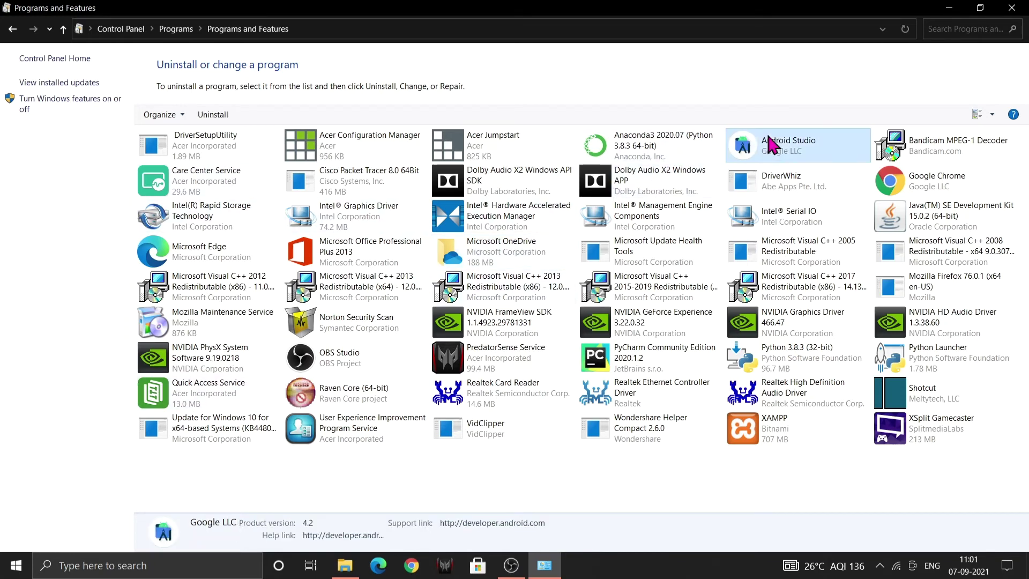
{"action": "right_click", "coordinate": [768, 138]}
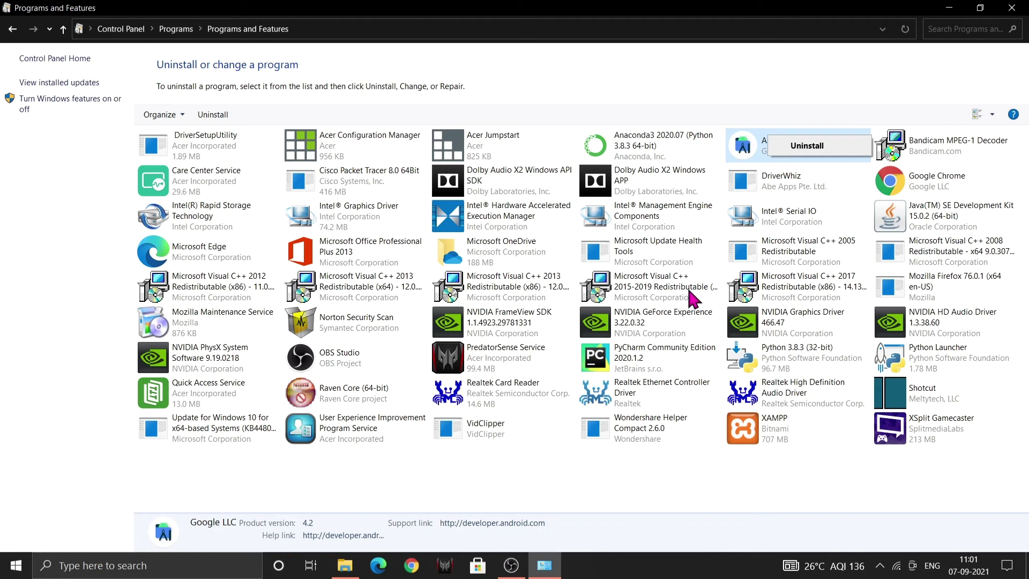
{"action": "left_click", "coordinate": [1012, 9]}
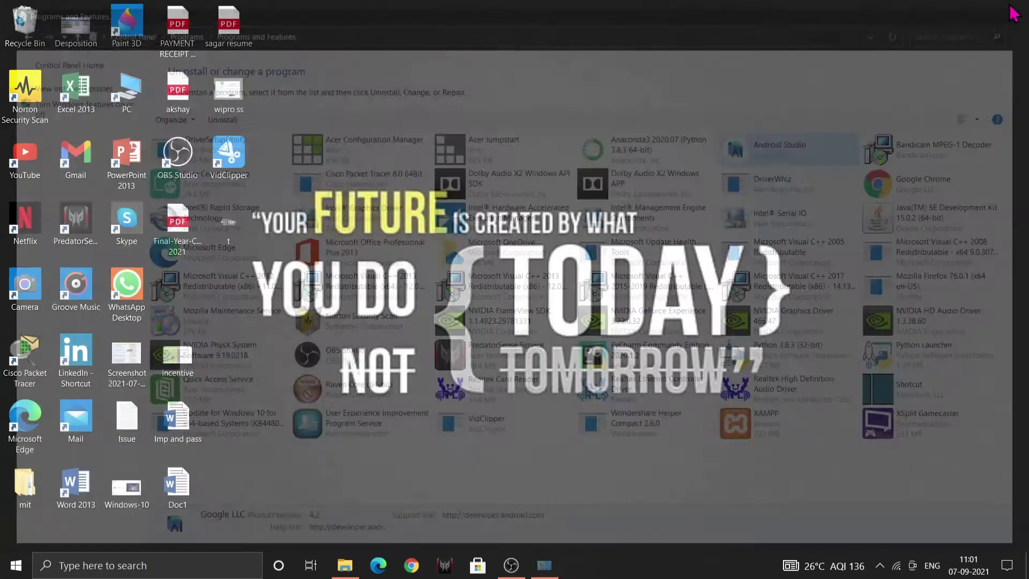
{"action": "left_click", "coordinate": [181, 562]}
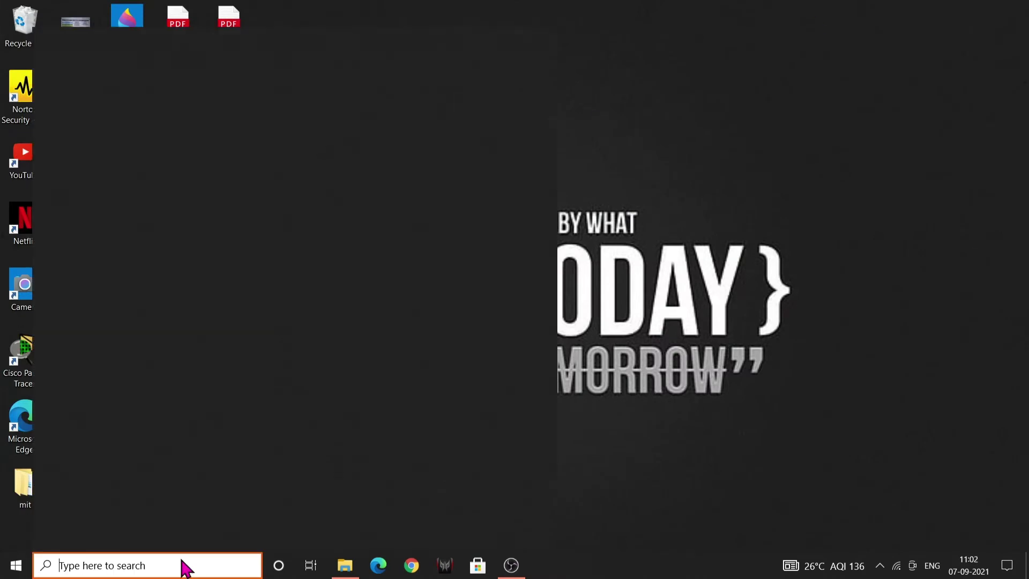
{"action": "left_click", "coordinate": [712, 418]}
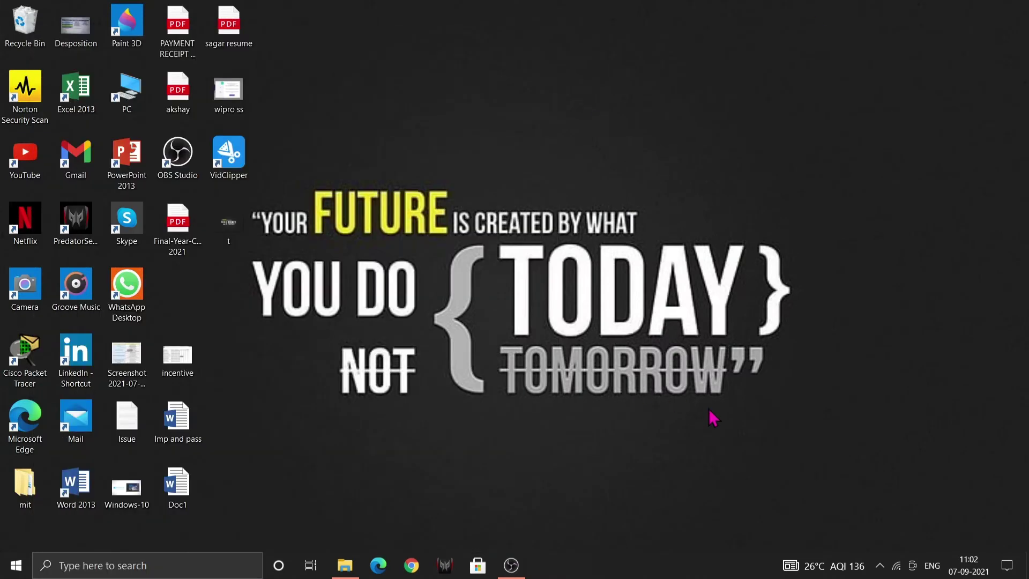
Step: Find PredatorSense in the Start app list and bring up its uninstall confirmation
{"action": "left_click", "coordinate": [16, 565]}
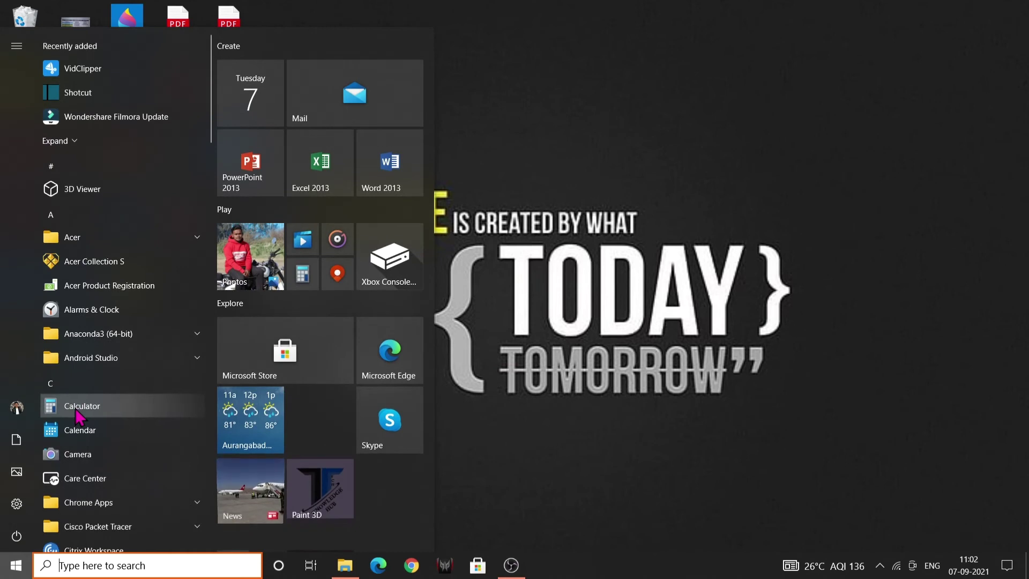
{"action": "scroll", "coordinate": [73, 410], "scroll_direction": "down", "scroll_amount": 8}
{"action": "scroll", "coordinate": [76, 411], "scroll_direction": "down", "scroll_amount": 7}
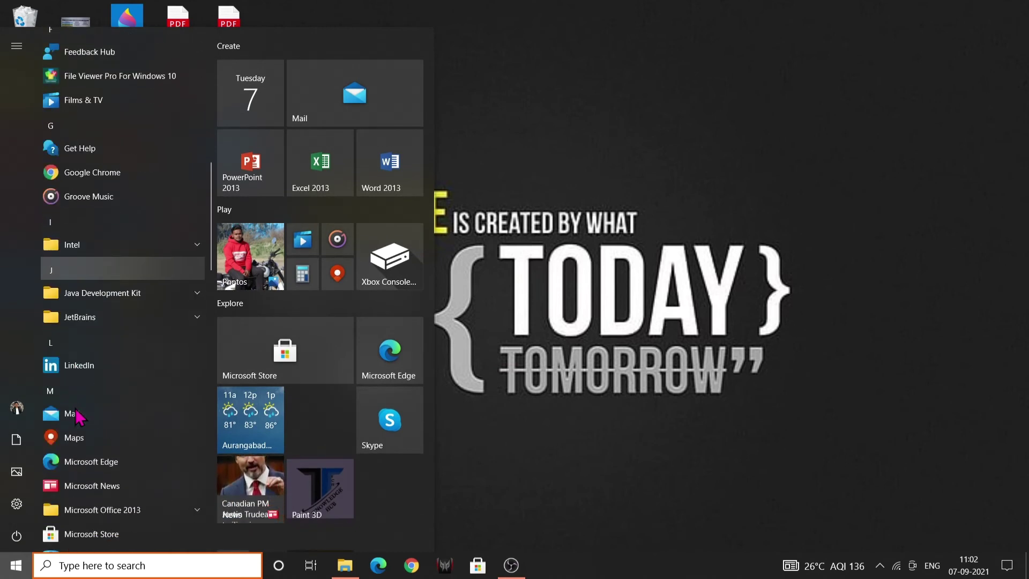
{"action": "scroll", "coordinate": [78, 415], "scroll_direction": "down", "scroll_amount": 8}
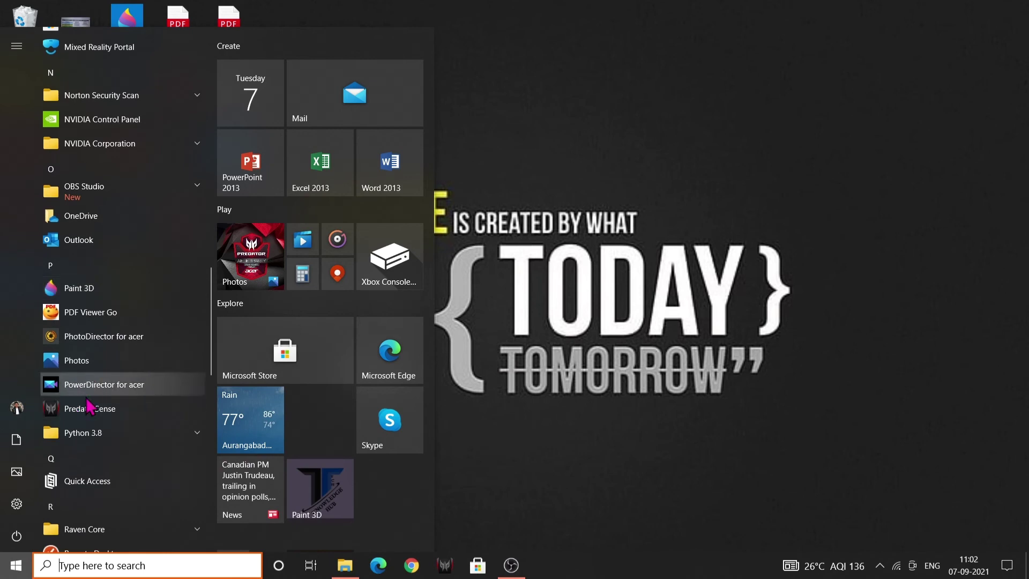
{"action": "right_click", "coordinate": [88, 415]}
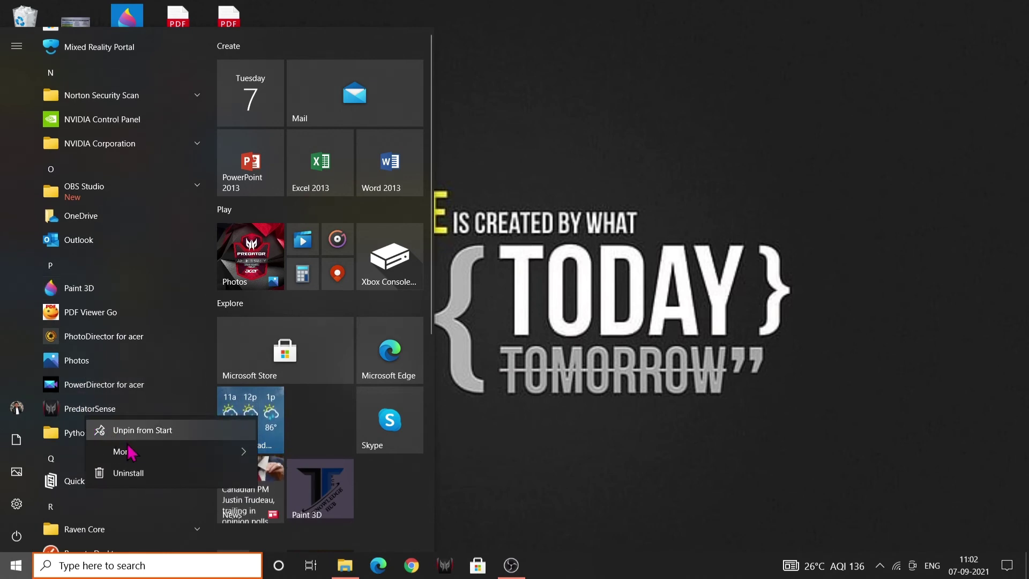
{"action": "left_click", "coordinate": [142, 473]}
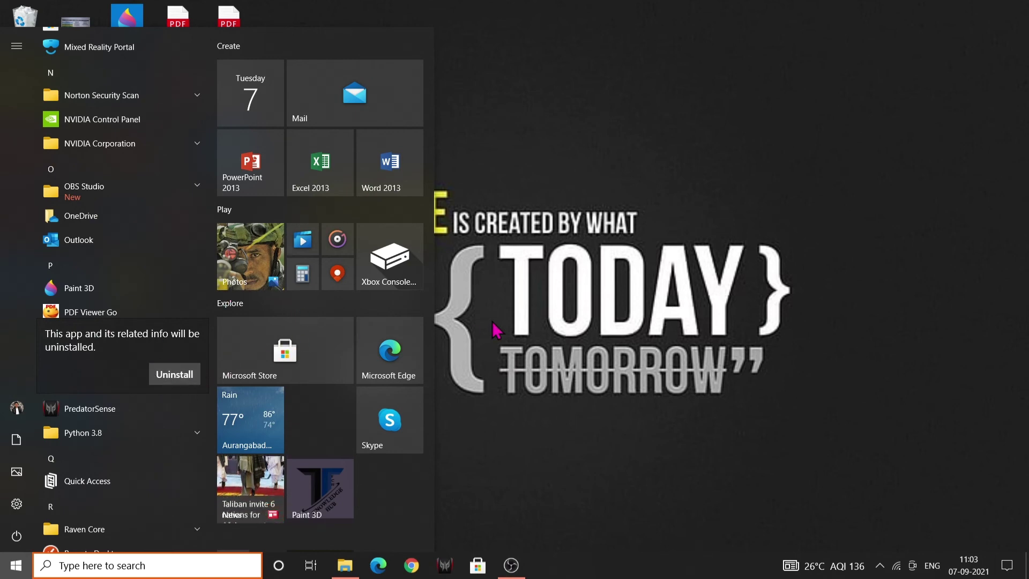
Step: Dismiss the PredatorSense uninstall confirmation, and open PDF Viewer Go for a look before closing it
{"action": "key", "text": "Escape"}
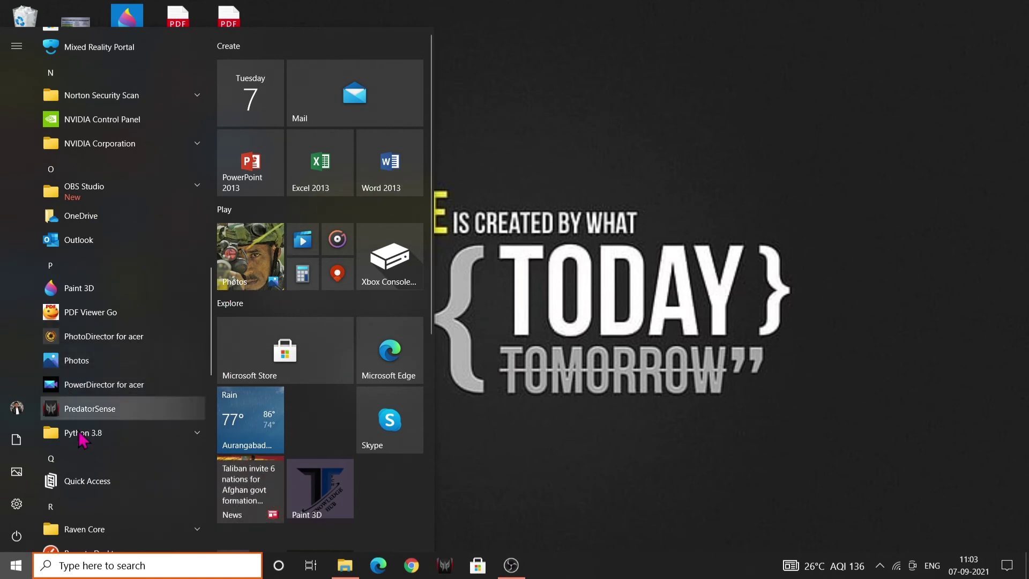
{"action": "left_click", "coordinate": [115, 312]}
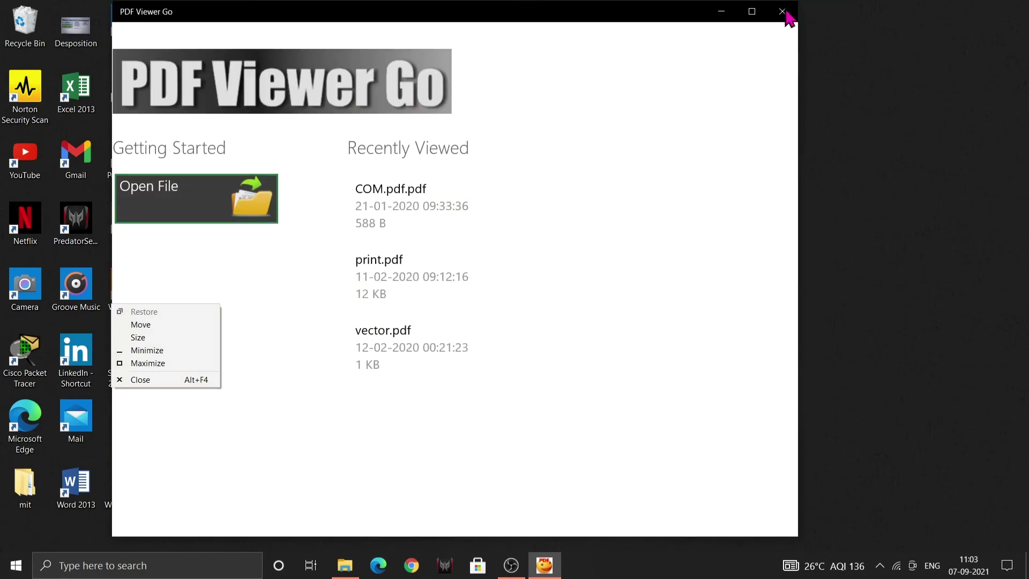
{"action": "left_click", "coordinate": [784, 12]}
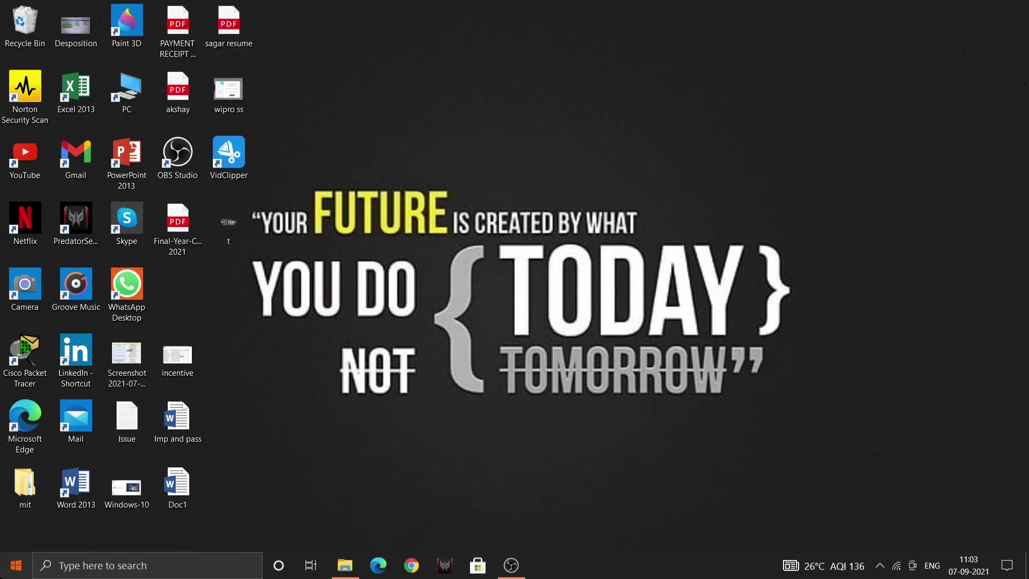
Step: Uninstall PDF Viewer Go from the Start app list, confirm the removal, check the list and close Start
{"action": "left_click", "coordinate": [16, 565]}
{"action": "scroll", "coordinate": [102, 369], "scroll_direction": "down", "scroll_amount": 3}
{"action": "scroll", "coordinate": [102, 369], "scroll_direction": "down", "scroll_amount": 6}
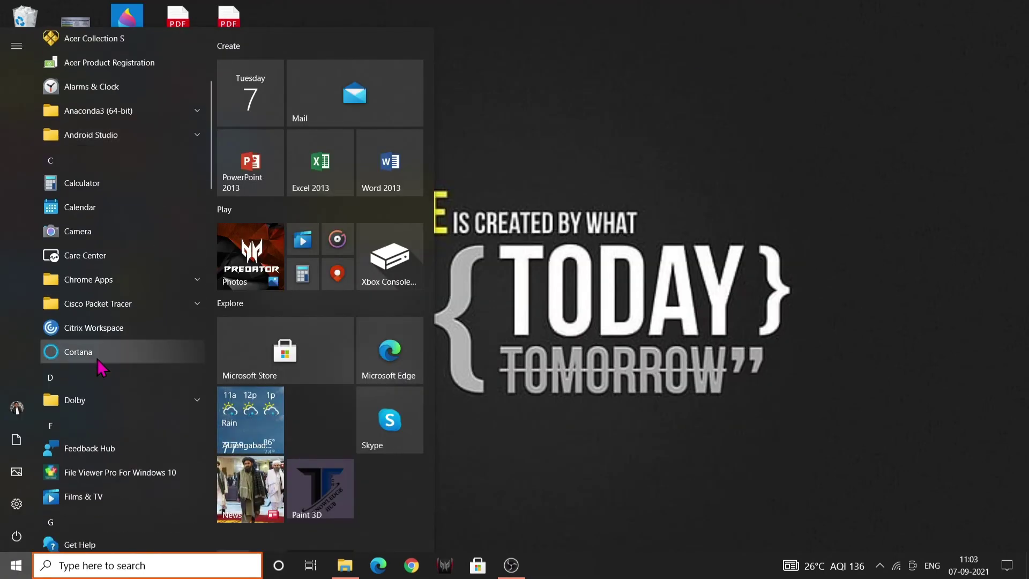
{"action": "scroll", "coordinate": [102, 368], "scroll_direction": "down", "scroll_amount": 6}
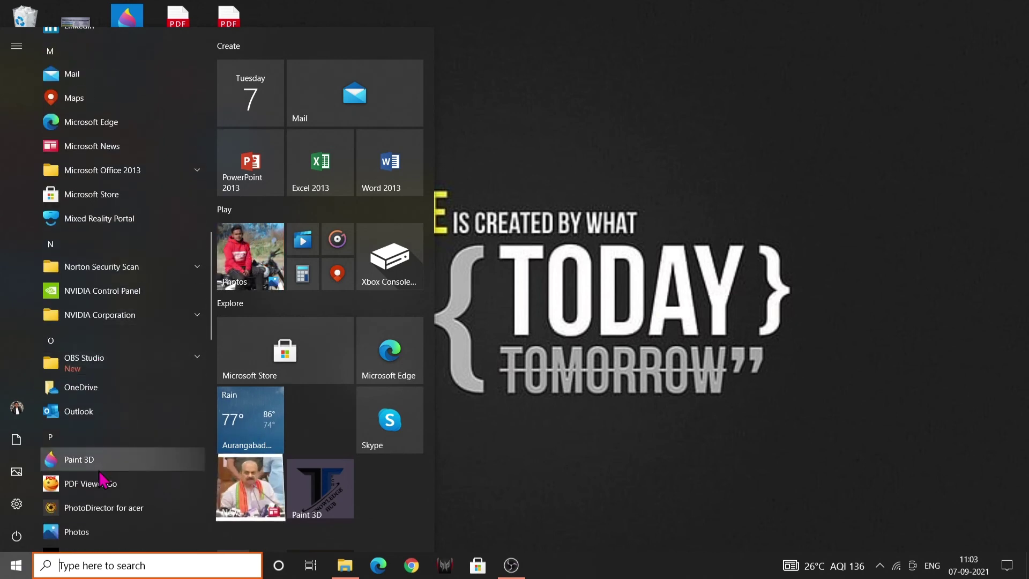
{"action": "right_click", "coordinate": [102, 485]}
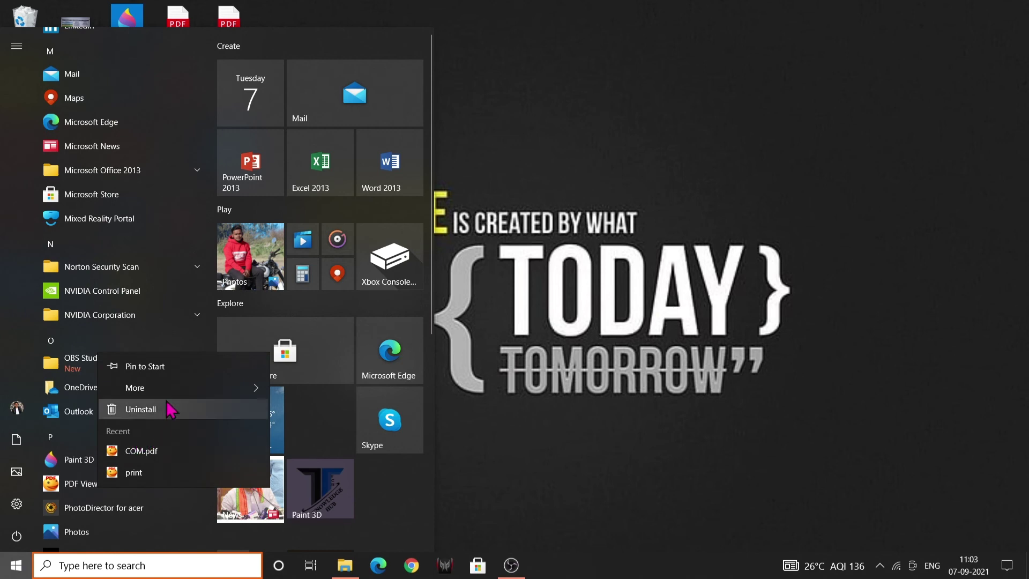
{"action": "left_click", "coordinate": [172, 412]}
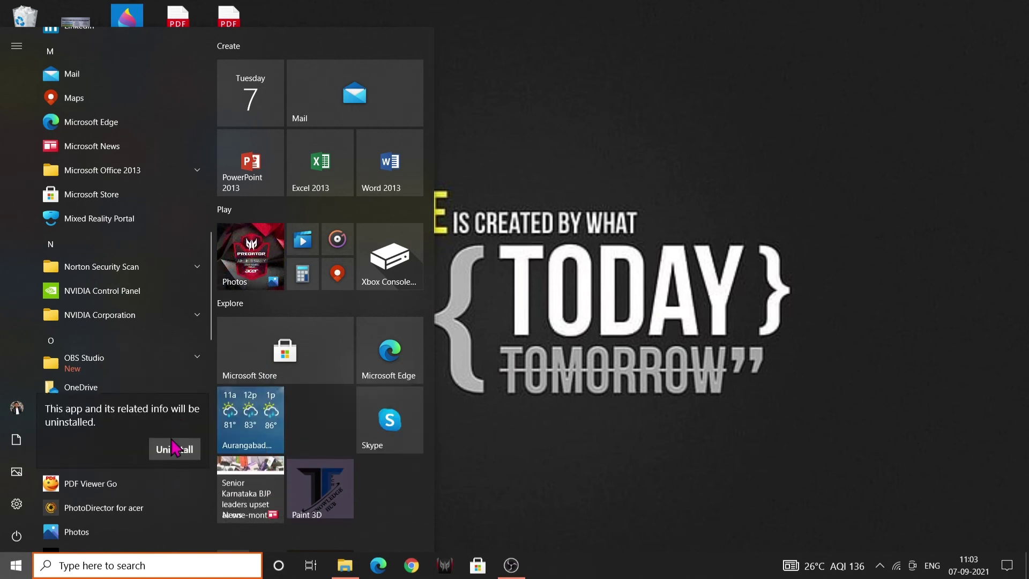
{"action": "left_click", "coordinate": [176, 450]}
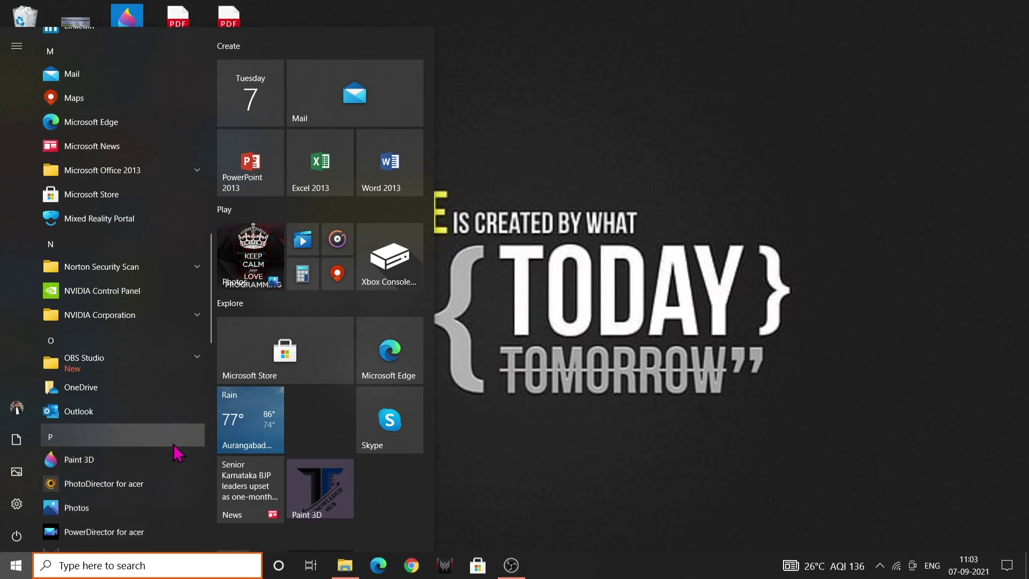
{"action": "scroll", "coordinate": [109, 493], "scroll_direction": "down", "scroll_amount": 2}
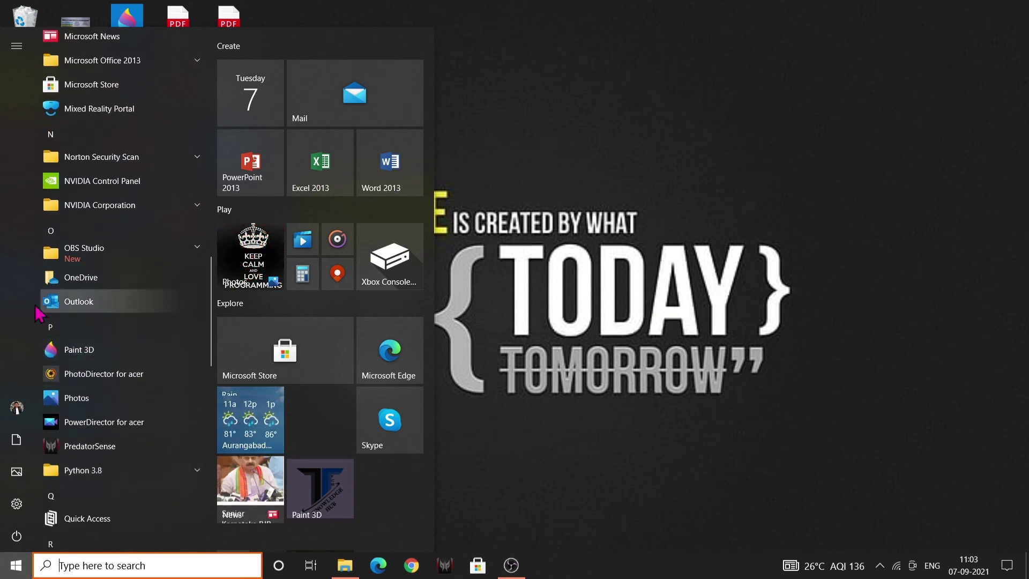
{"action": "left_click", "coordinate": [634, 290]}
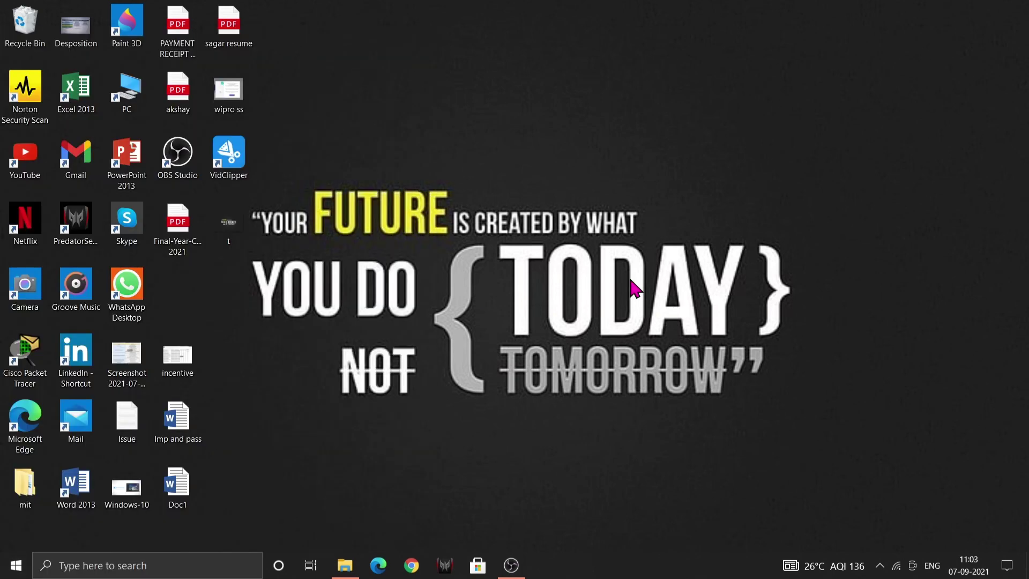